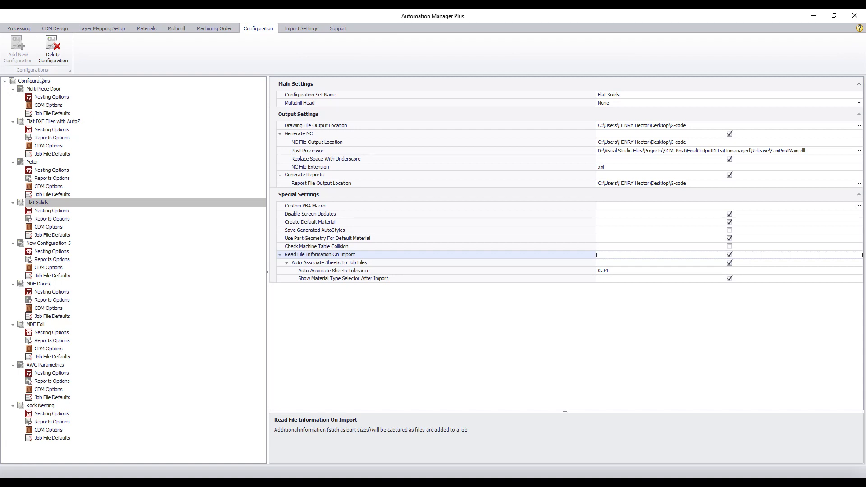
Step: Remove all existing part files from the Solids2 job
click(23, 28)
drag(220, 188, 176, 186)
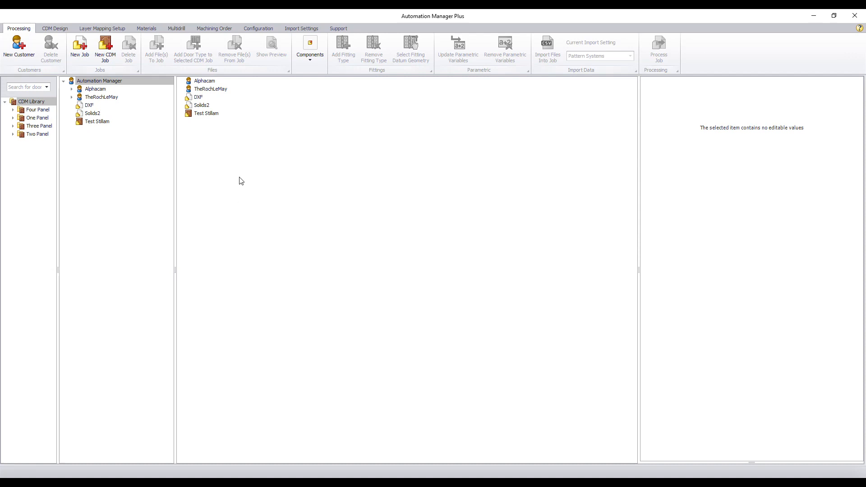
click(93, 113)
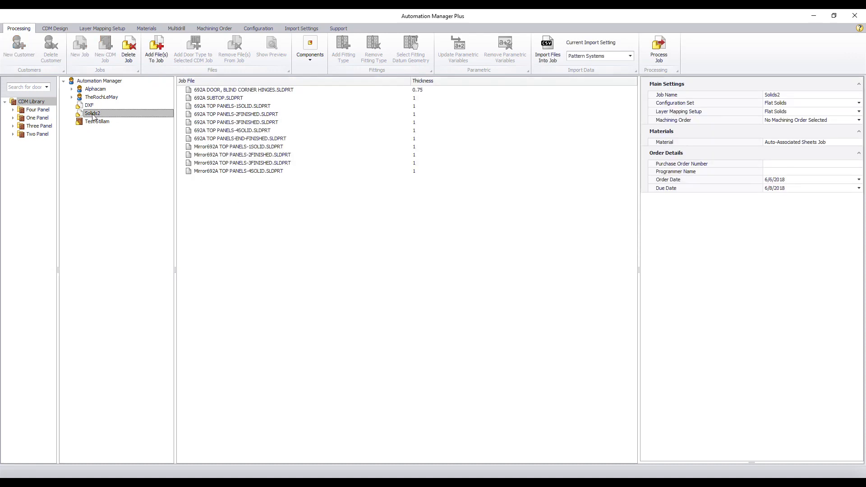
click(216, 92)
shift+click(211, 171)
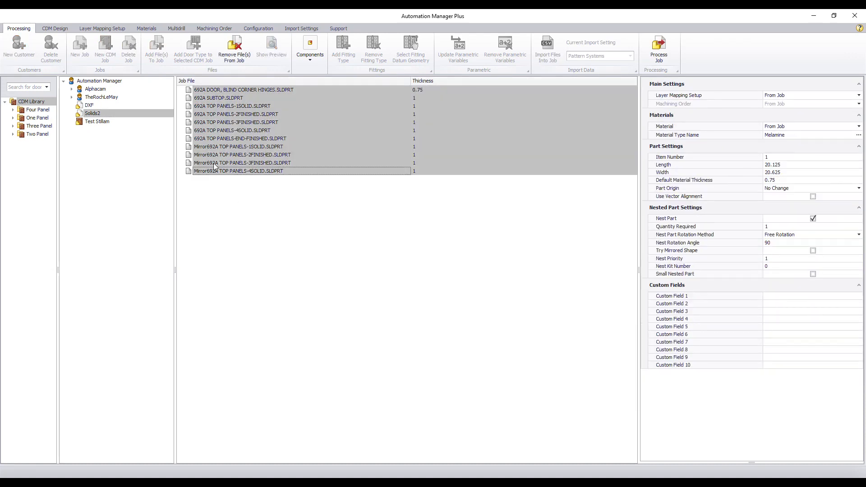
click(239, 57)
click(454, 267)
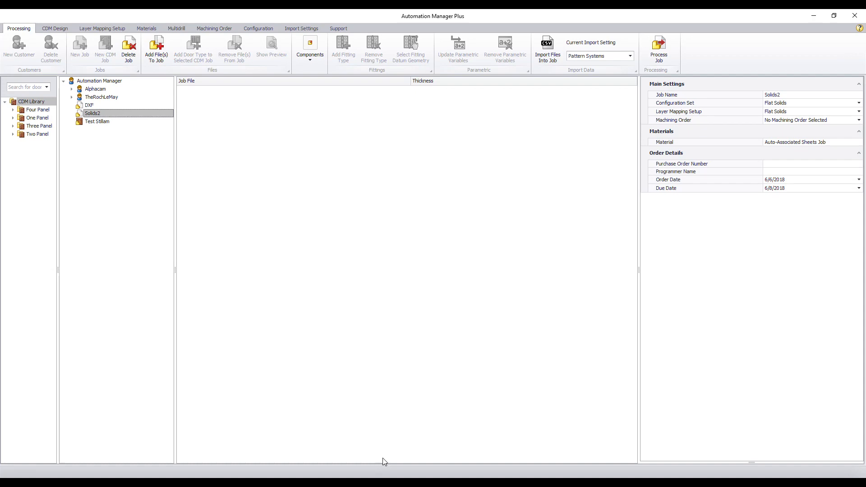
Step: Add all SLDPRT part files from the 11. AM_Solids folder to the Solids2 job
key(alt+Tab)
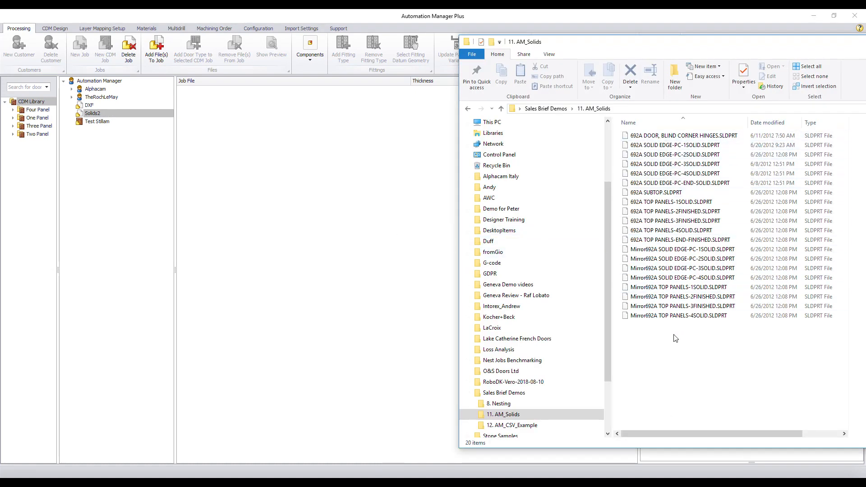
click(358, 285)
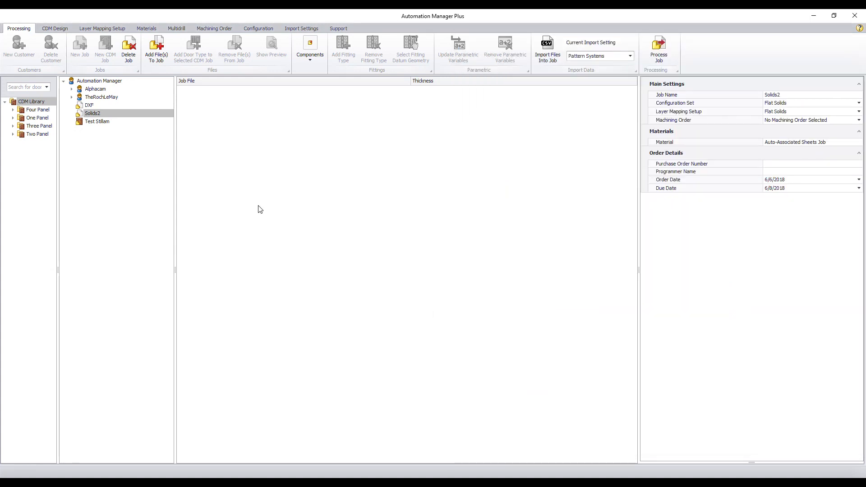
click(156, 55)
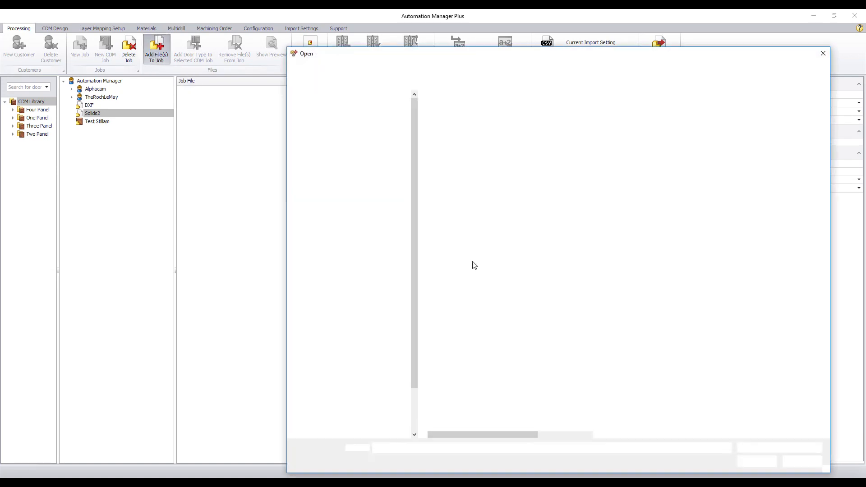
drag(496, 329, 417, 103)
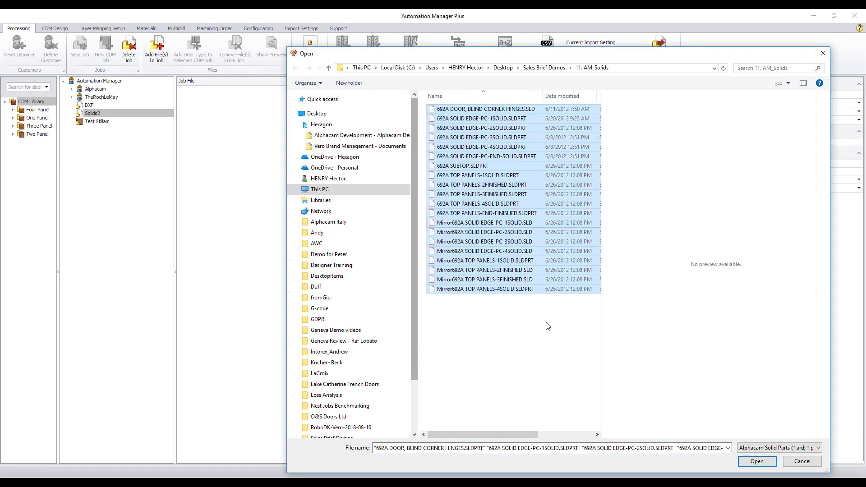
key(Return)
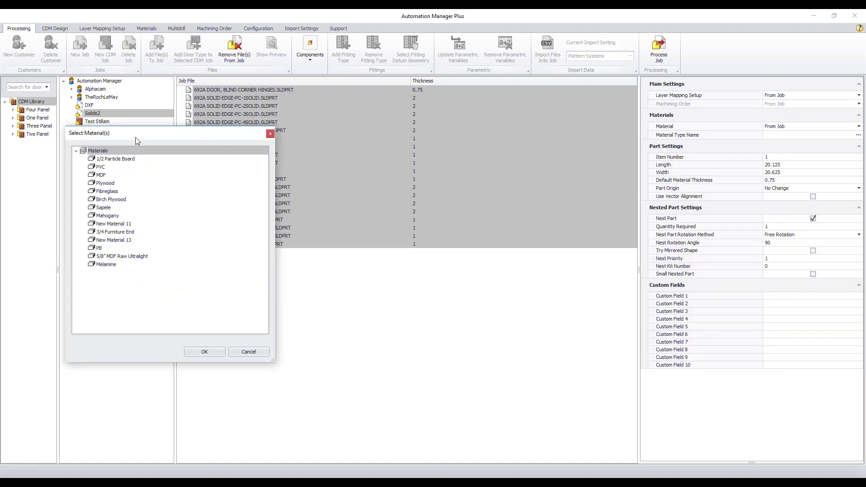
Step: Assign the Melamine material to the imported solid parts
drag(136, 137, 234, 138)
click(207, 266)
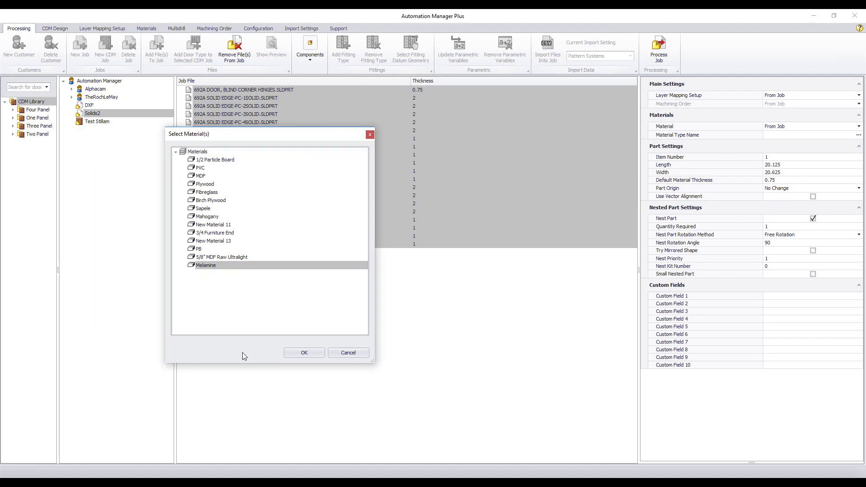
click(304, 353)
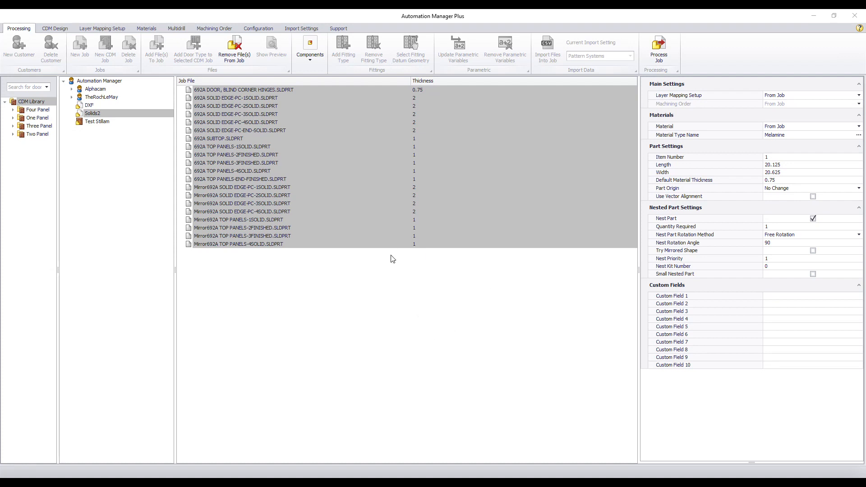
click(440, 273)
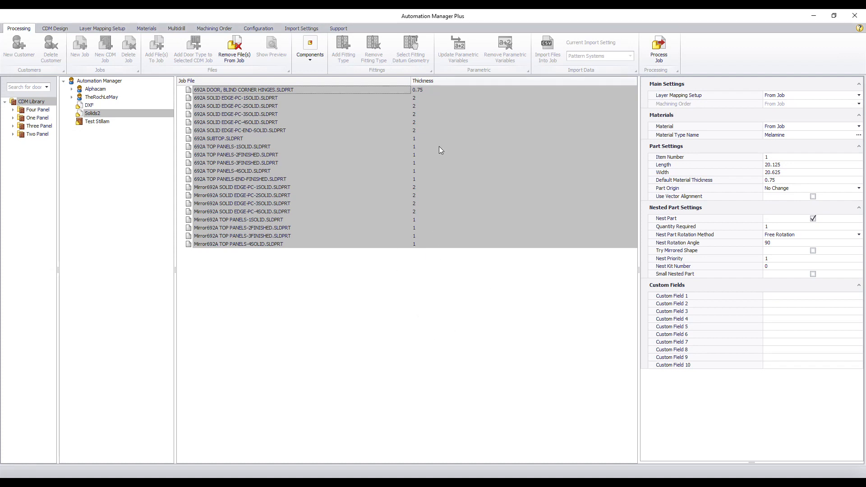
Step: Sort the job files by thickness and remove all SOLID EDGE parts with a thickness of 2 from the job
click(433, 84)
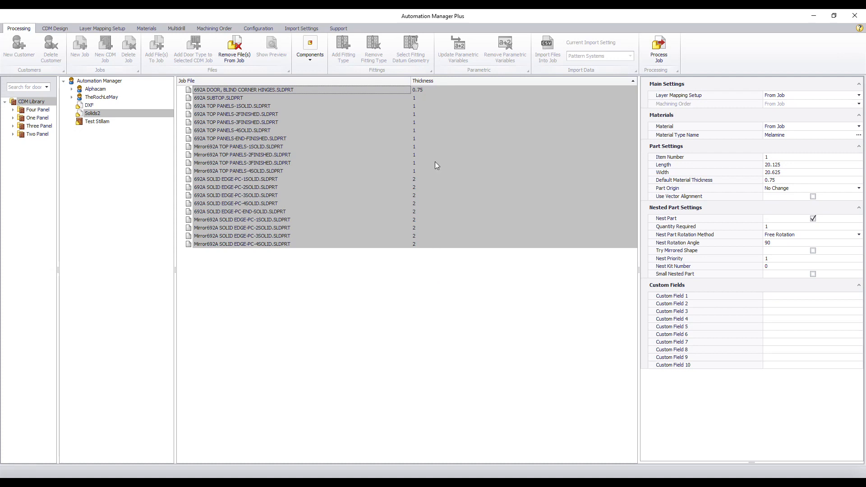
click(280, 179)
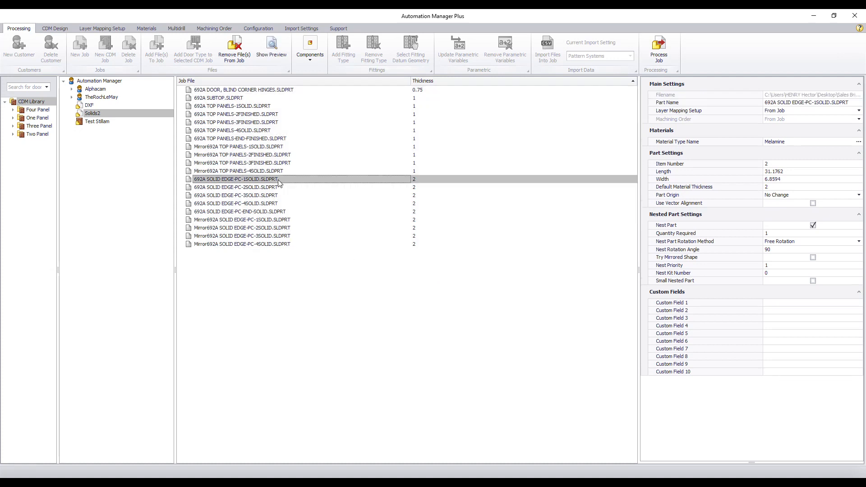
shift+click(266, 244)
right_click(266, 245)
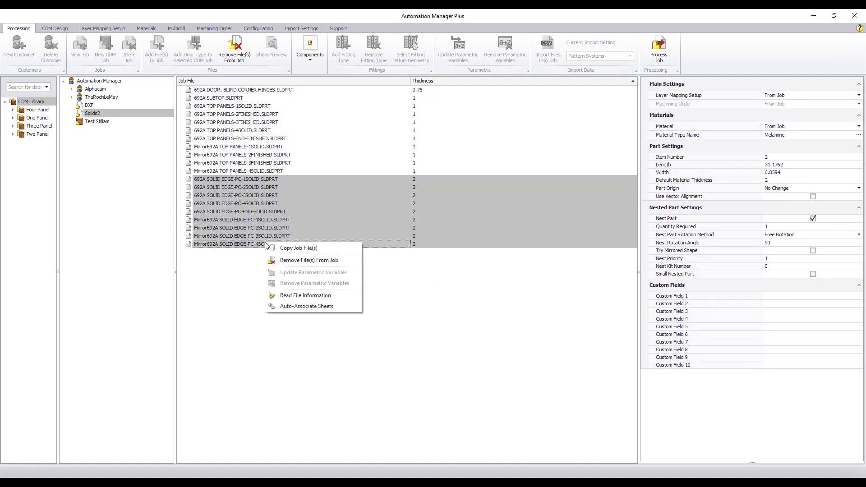
click(295, 261)
click(452, 267)
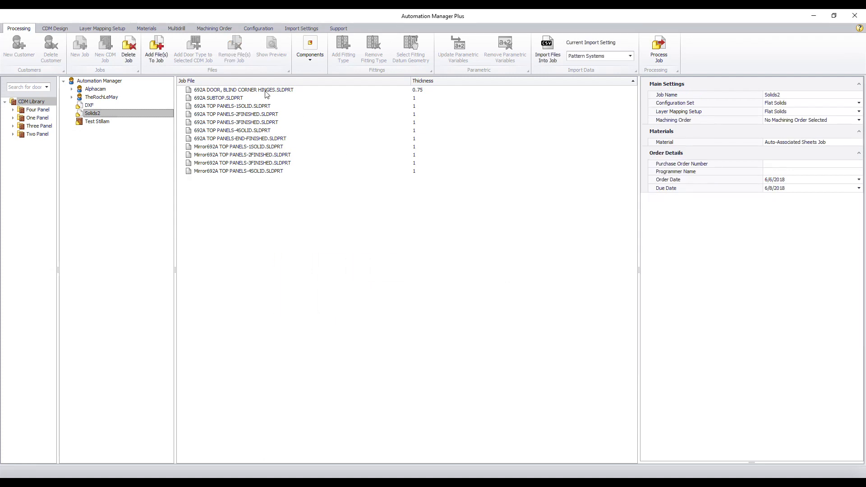
Step: Remove the 692A DOOR, BLIND CORNER HINGES.SLDPRT file from the Solids2 job and process the job
right_click(265, 91)
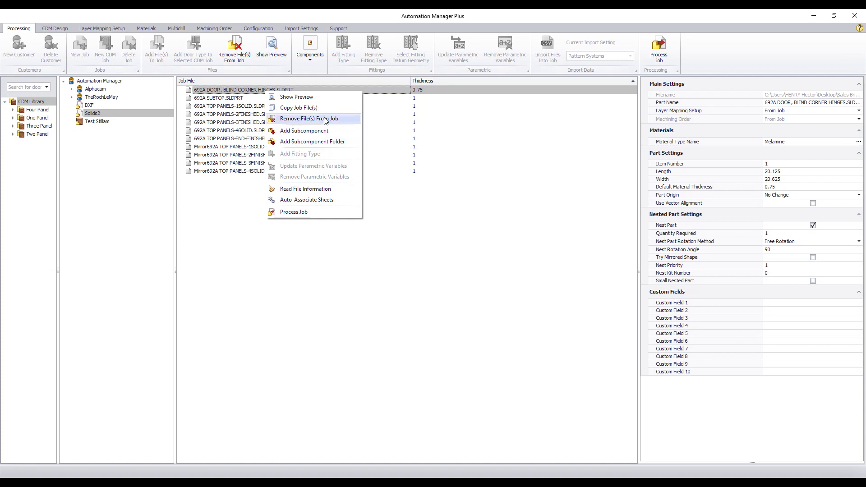
click(309, 119)
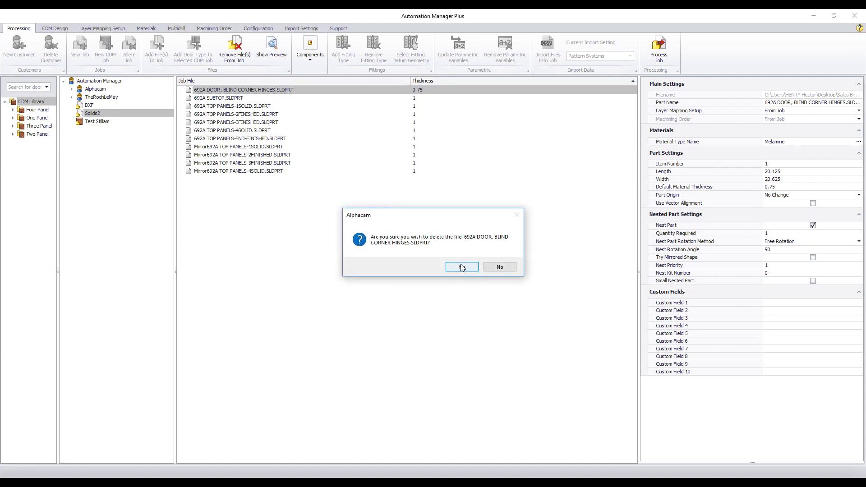
click(459, 268)
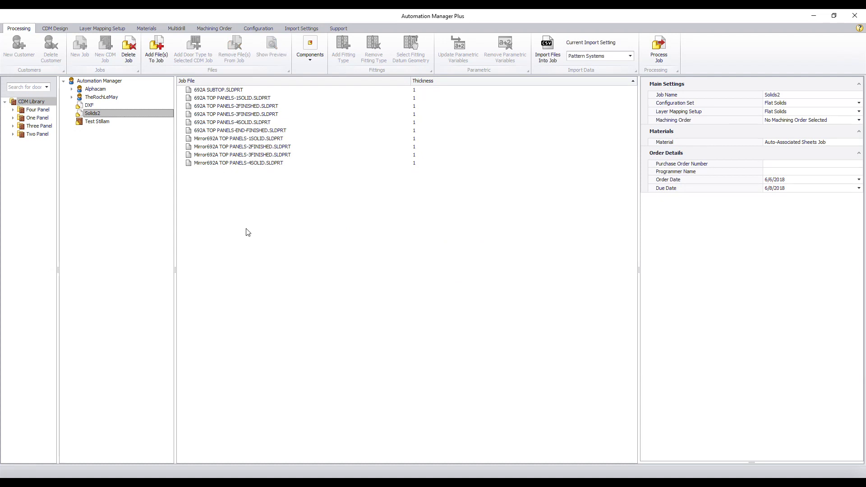
right_click(144, 117)
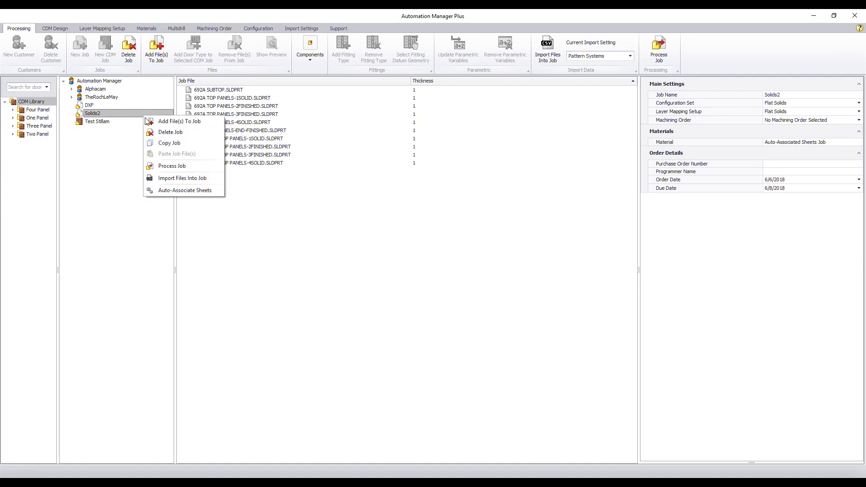
click(186, 168)
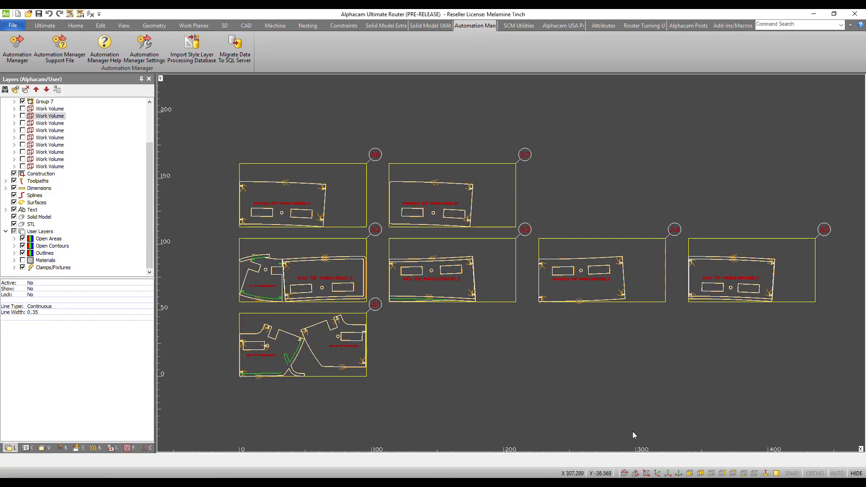
Step: Examine the nested sheets of top panels in a 3D view and from another angle, looking closely at the parts
click(647, 474)
scroll(369, 274, up, 5)
middle_drag(369, 273, 331, 299)
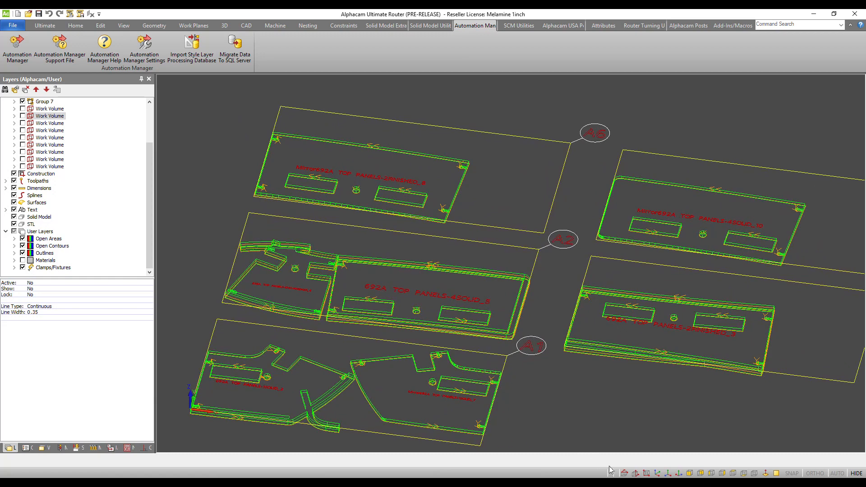
click(625, 473)
scroll(334, 301, down, 3)
scroll(334, 301, up, 6)
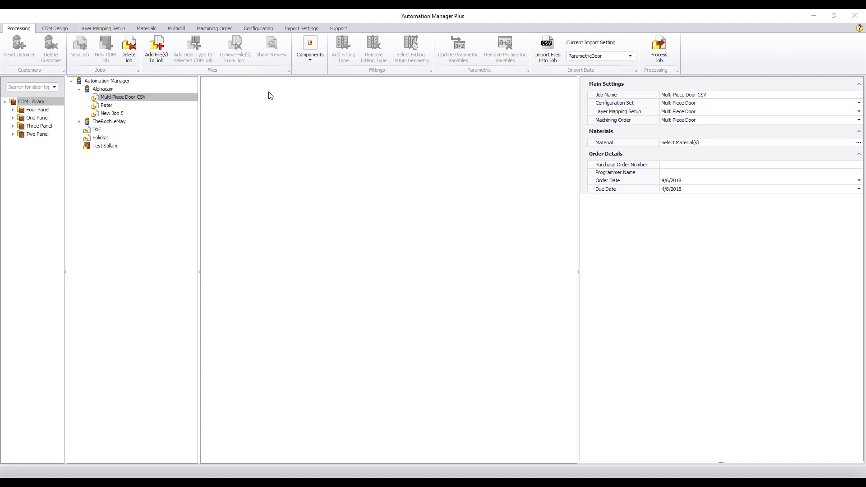
Step: Import AM Example Door.csv into the Multi-Piece Door CSV job using the ParametricDoor import setting
click(546, 47)
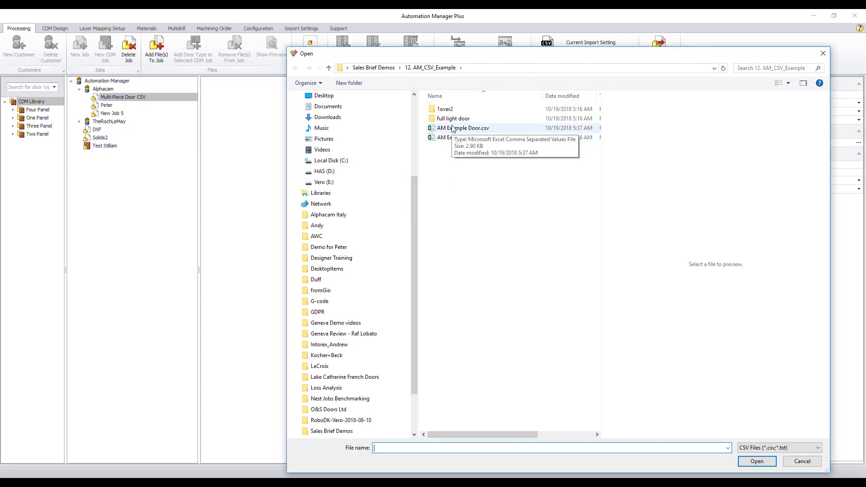
double_click(455, 130)
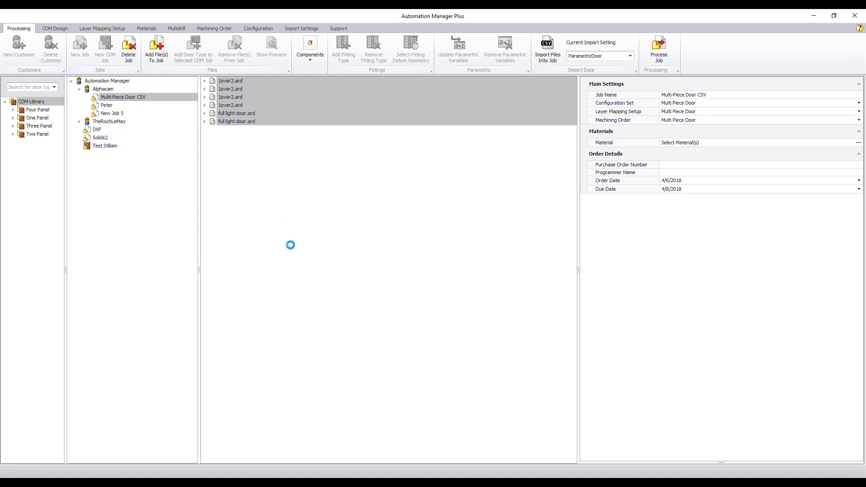
Step: Examine the first 1over2.ard door's parametric variables and its component parts, including the bottom rail, left stile and lock rail
click(230, 81)
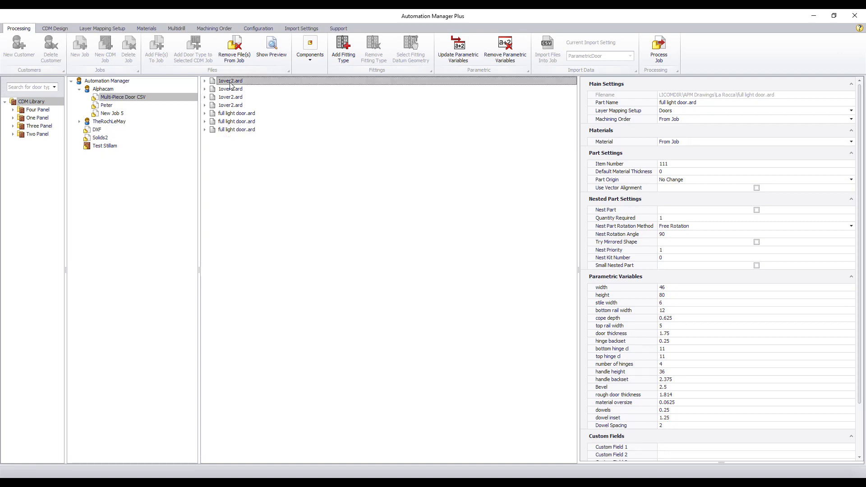
click(205, 82)
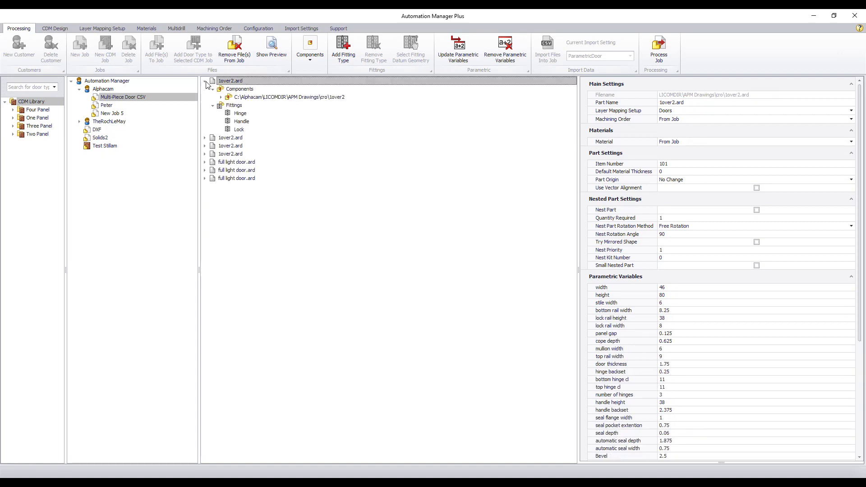
click(304, 99)
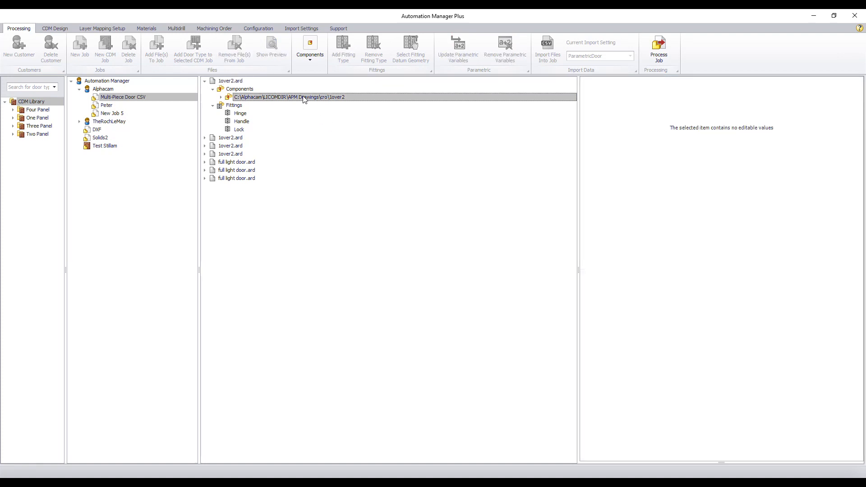
click(221, 97)
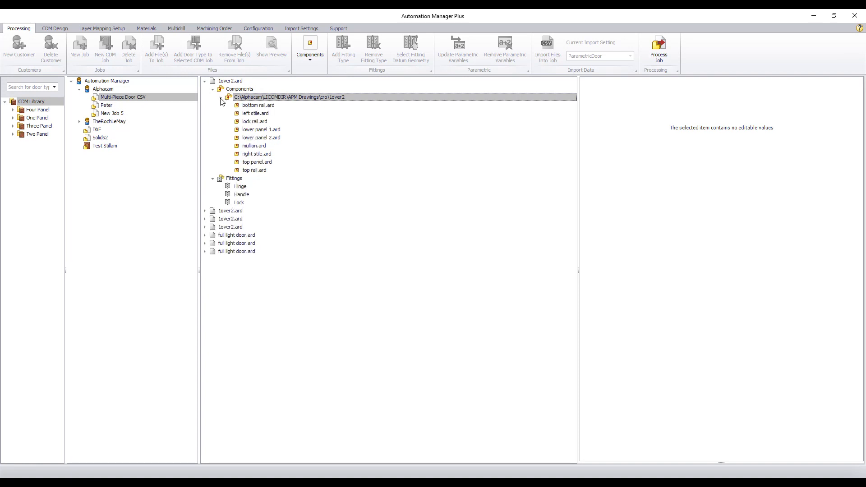
click(266, 107)
click(261, 114)
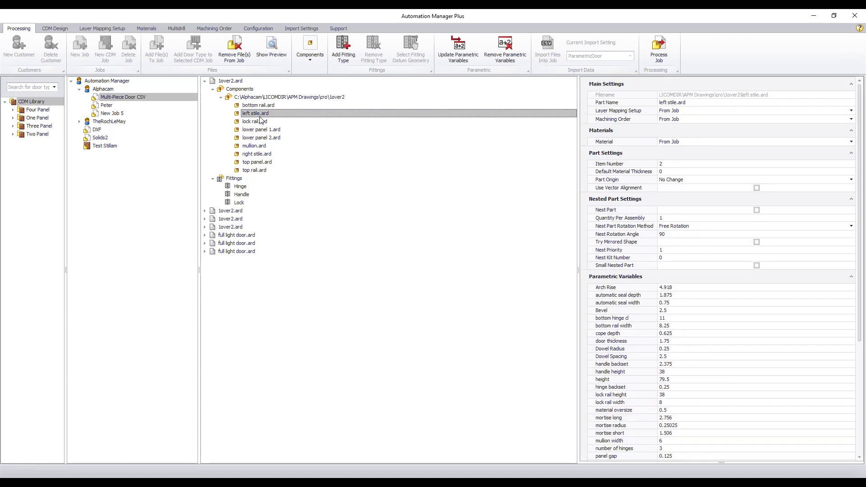
click(261, 121)
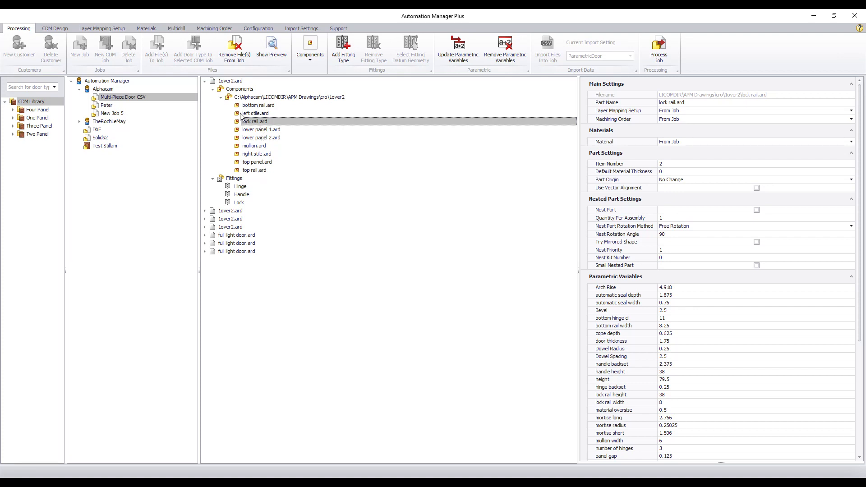
click(221, 98)
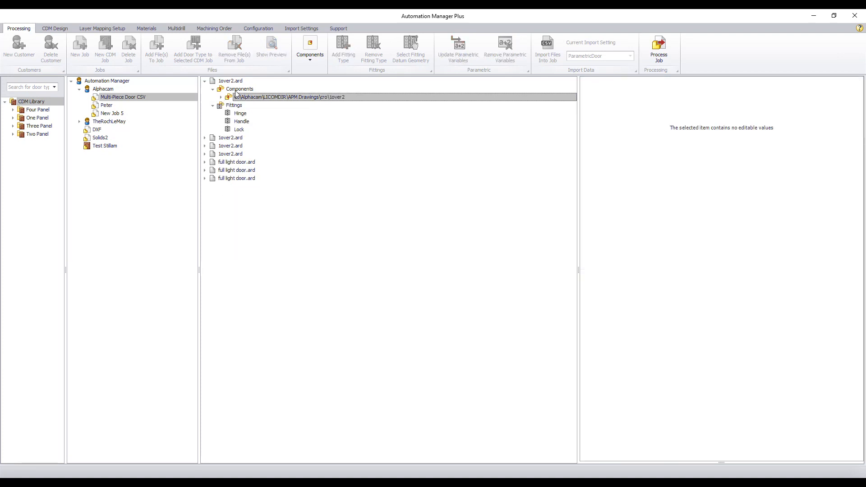
Step: Review the Hinge, Handle and Lock fittings of the first 1over2.ard door with their preview images
click(242, 113)
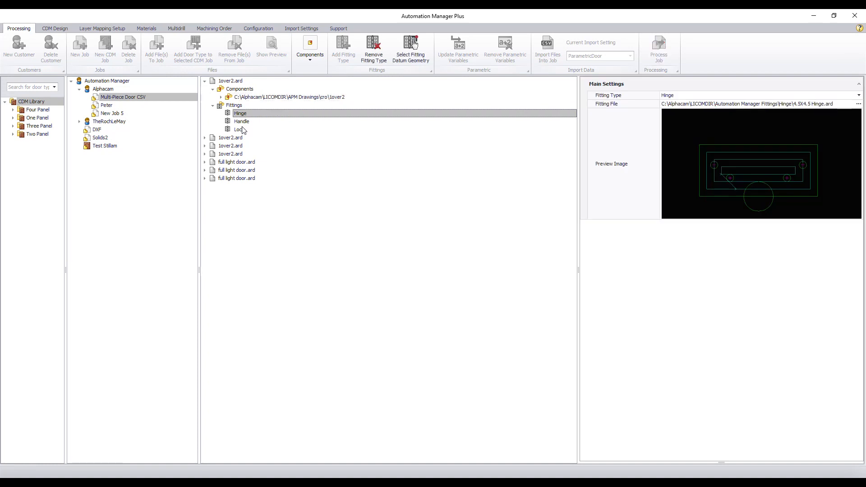
click(242, 122)
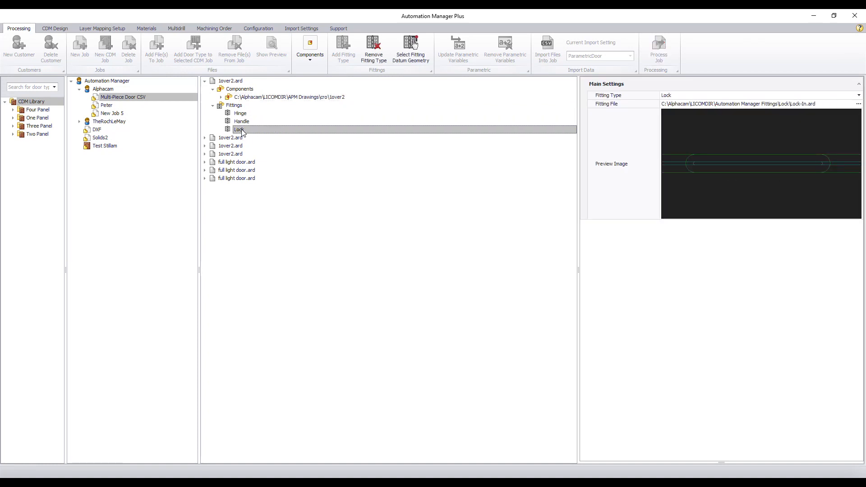
click(243, 122)
click(242, 114)
click(242, 107)
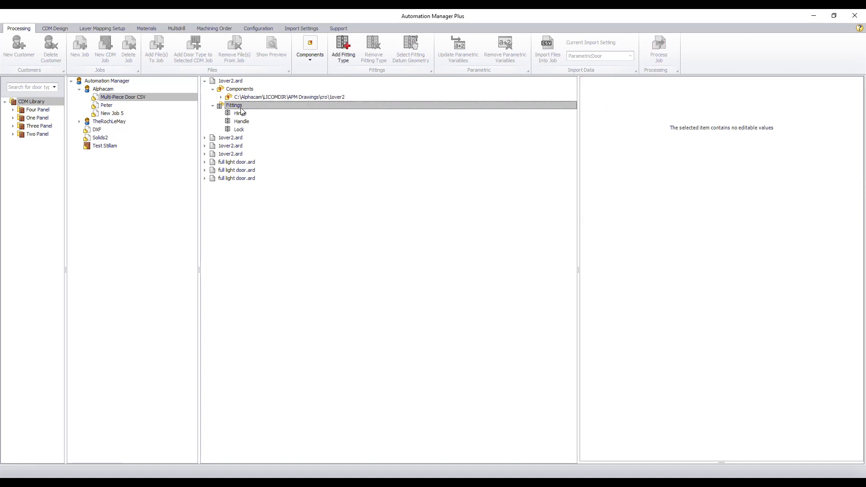
Step: Preview the first 1over2.ard door's geometry with its hinges and lock, and return to the job
click(238, 83)
right_click(239, 83)
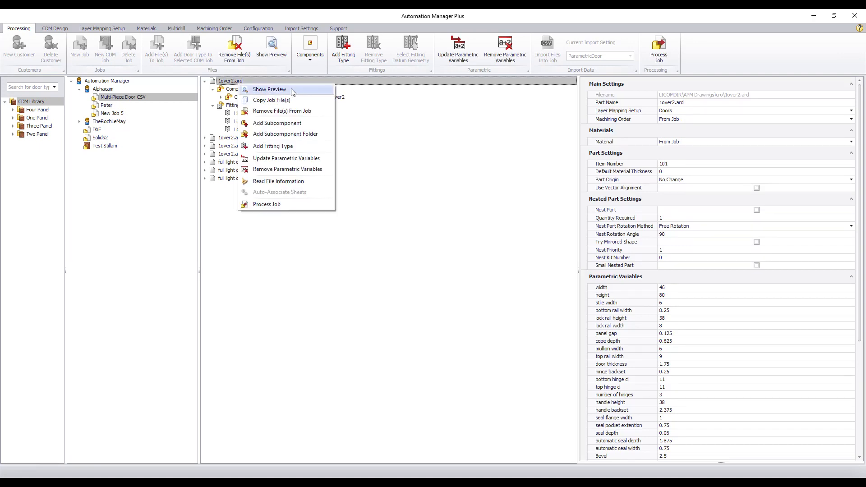
click(270, 89)
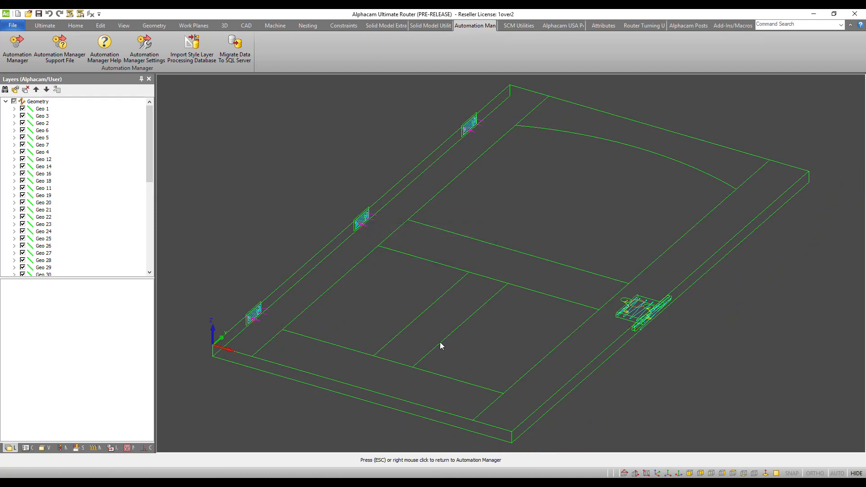
right_click(491, 311)
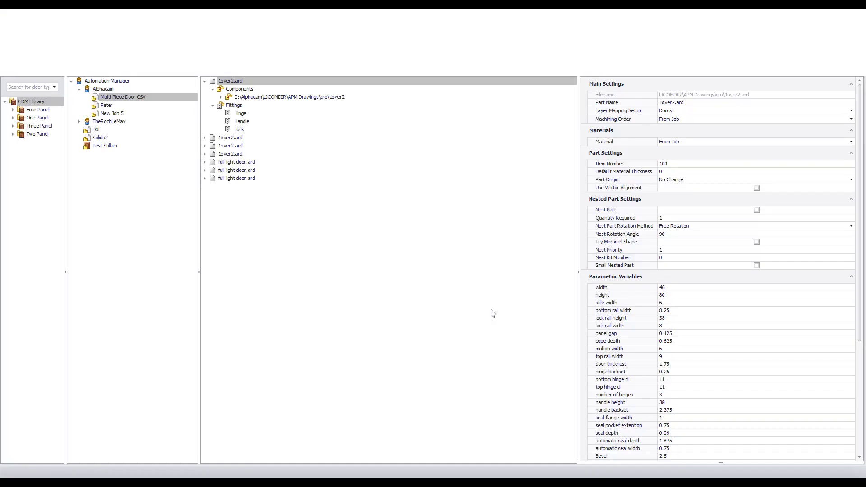
Step: Review the first 1over2.ard door's Hinge, Handle and Lock fittings again, ending on the door's own settings
click(267, 100)
click(241, 115)
click(239, 122)
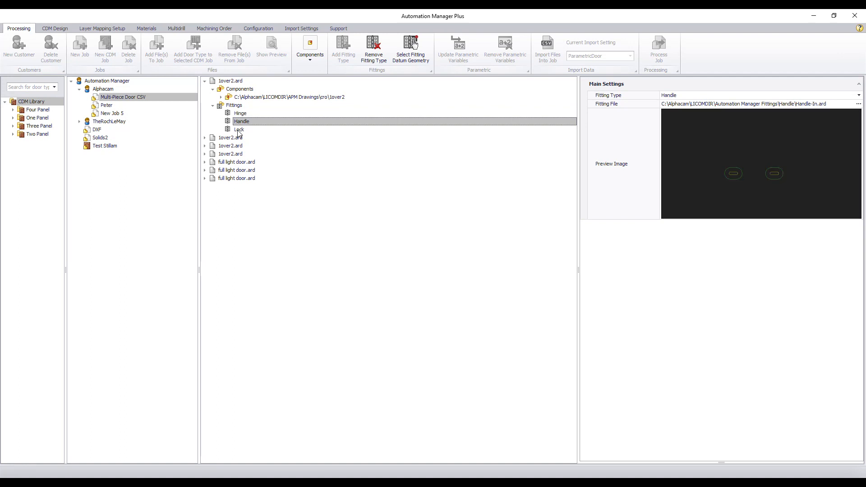
click(239, 131)
click(232, 81)
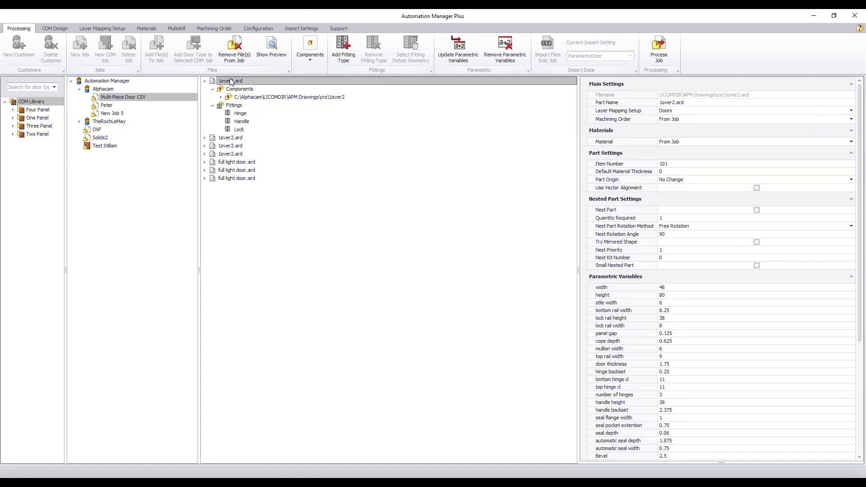
Step: Examine the last full light door.ard's components, including the left stile's parametric variables and its Hinge fitting
click(206, 178)
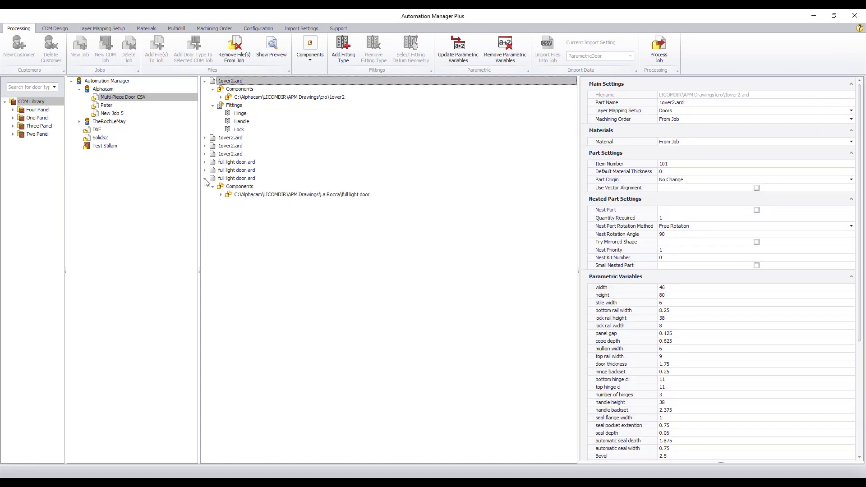
click(221, 195)
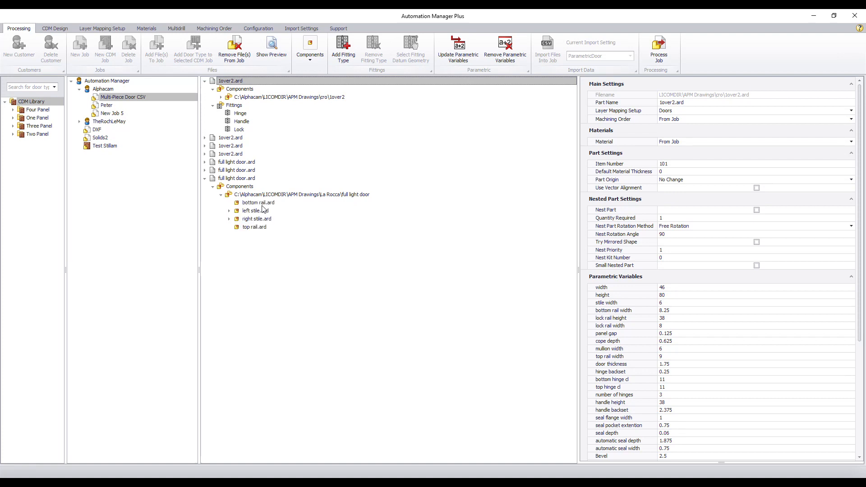
click(229, 211)
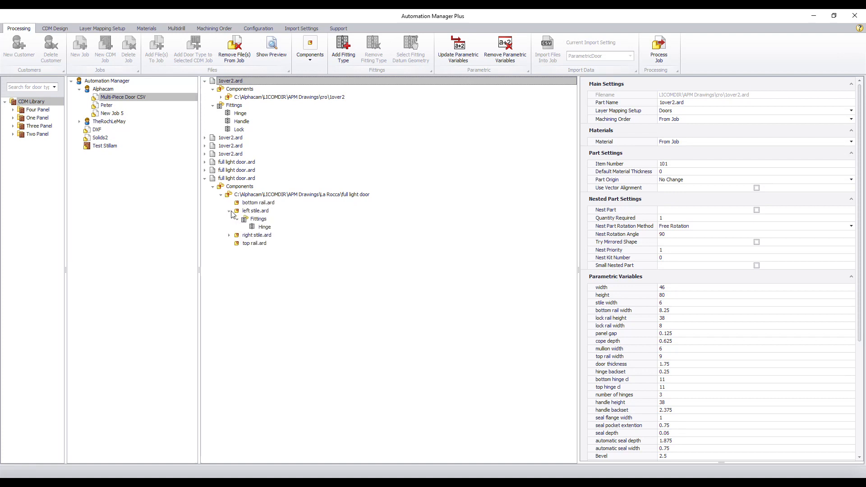
click(258, 212)
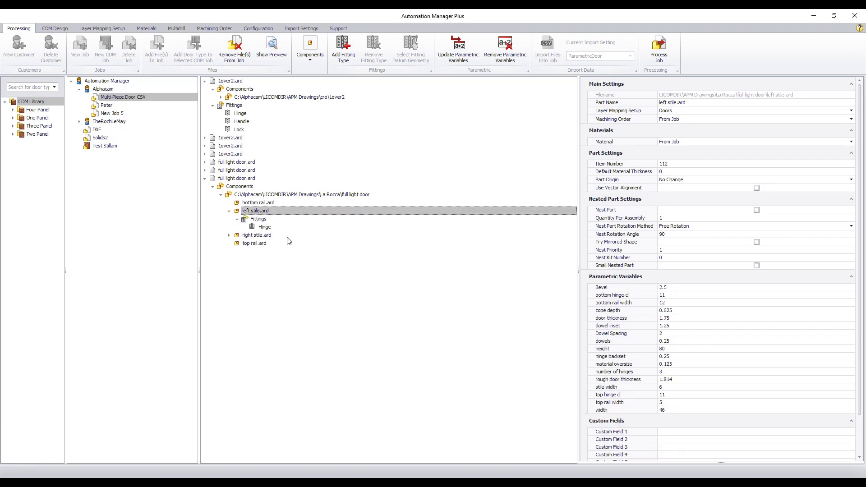
click(258, 221)
click(263, 228)
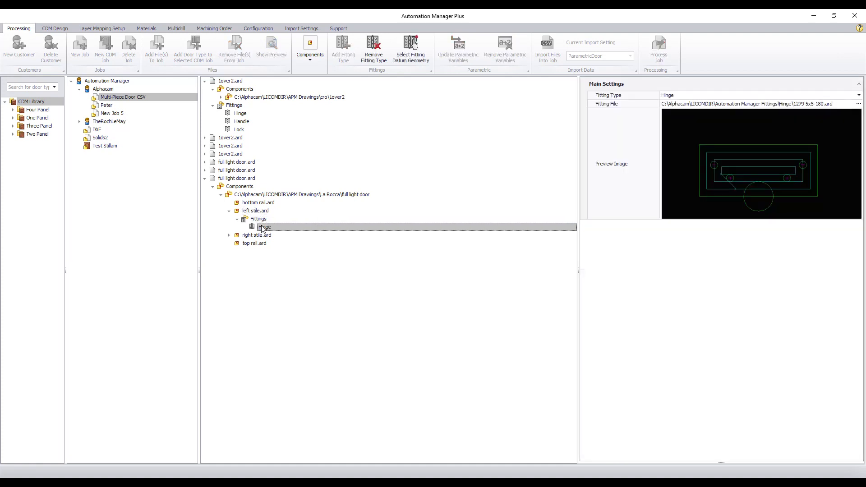
Step: Preview left stile.ard of the last full light door, inspect its hinge cutouts up close, and close the preview
click(261, 212)
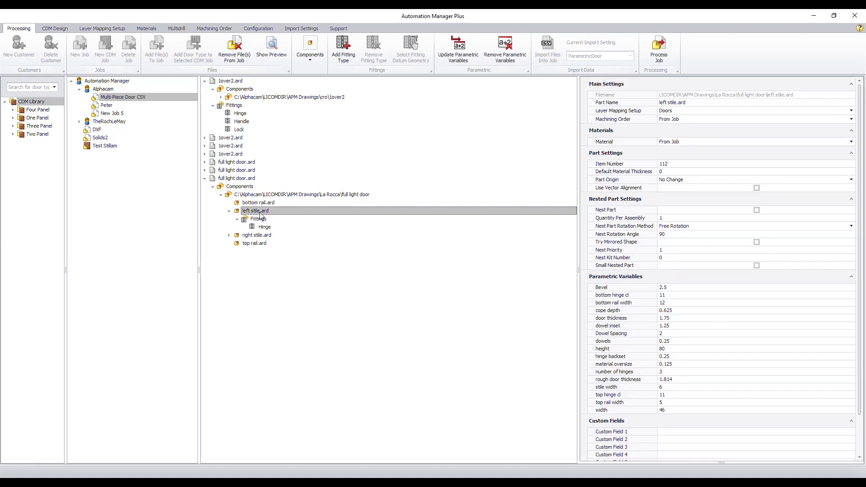
right_click(260, 214)
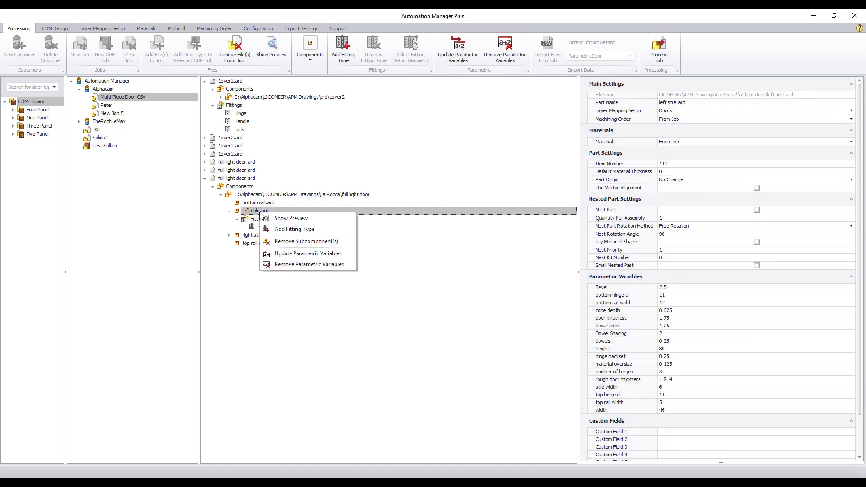
click(331, 221)
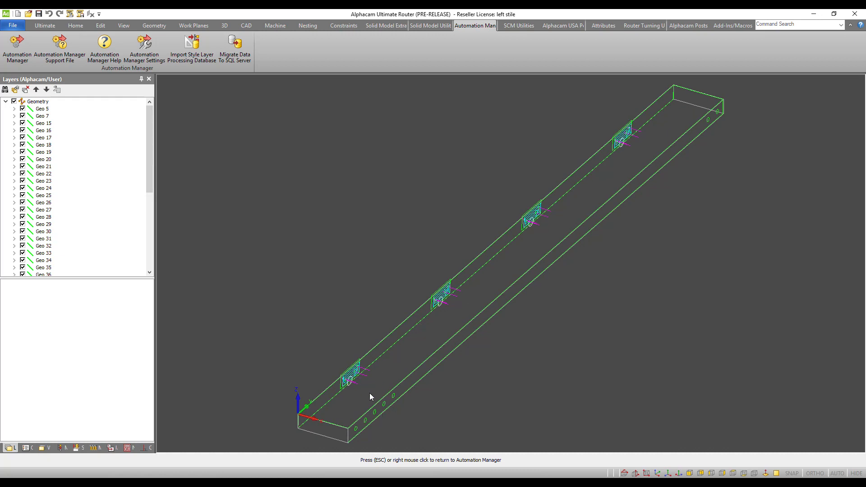
scroll(347, 389, up, 4)
scroll(348, 360, down, 4)
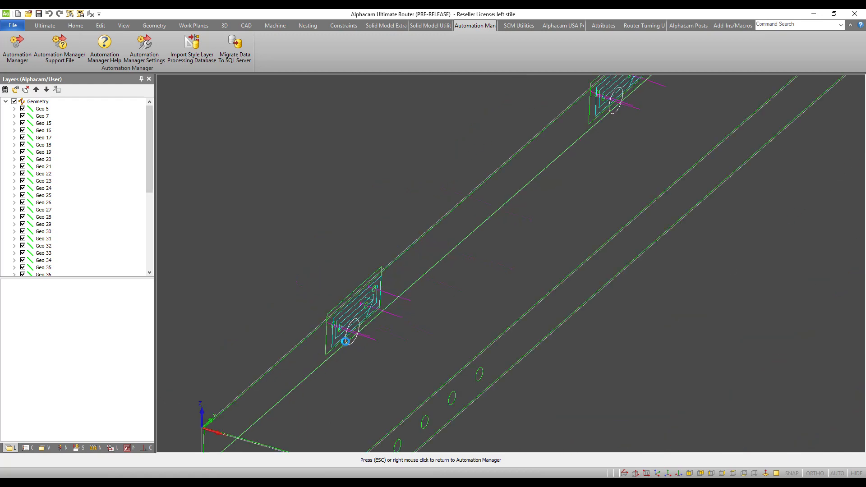
scroll(374, 333, down, 3)
right_click(374, 333)
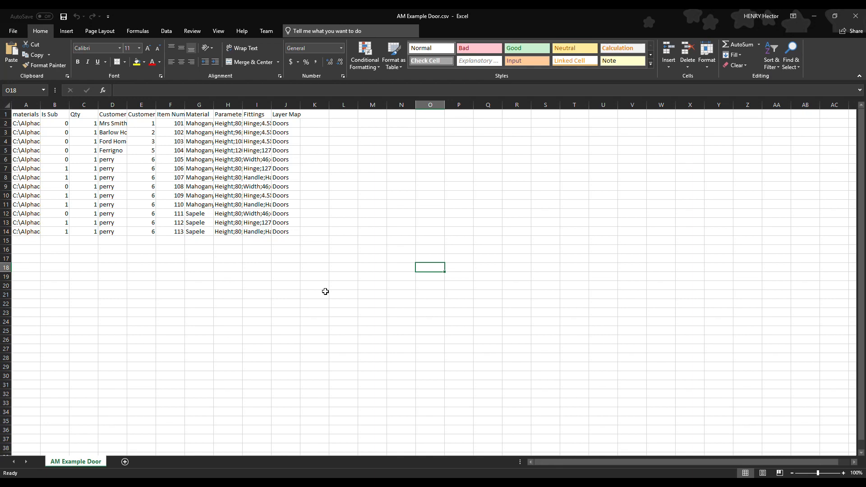
Step: In Excel, widen the truncated columns of AM Example Door.csv to fit their contents, from materials through Fittings
double_click(40, 103)
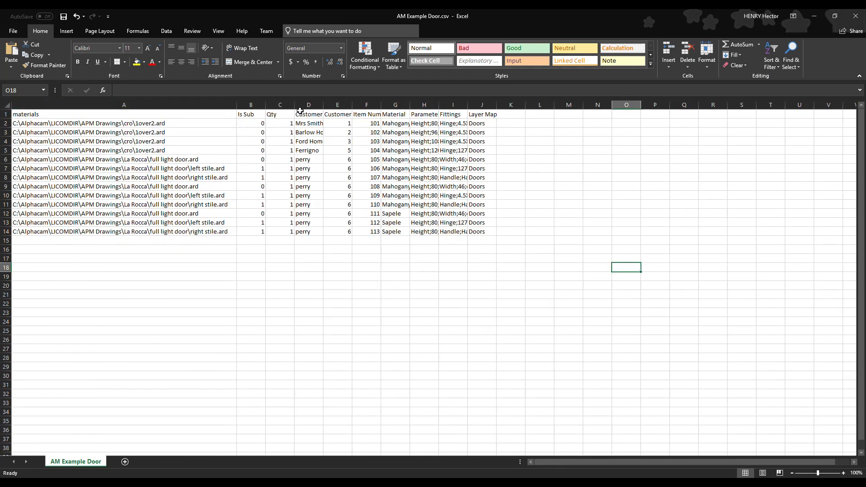
double_click(323, 104)
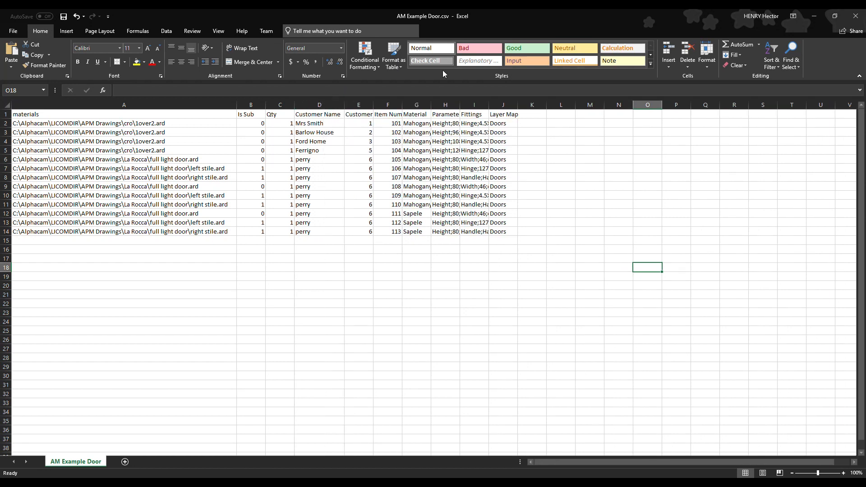
double_click(372, 105)
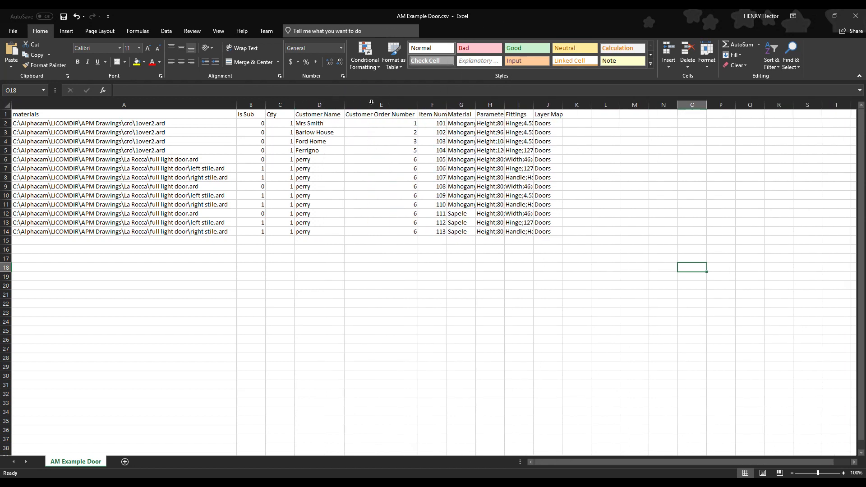
double_click(447, 105)
double_click(489, 105)
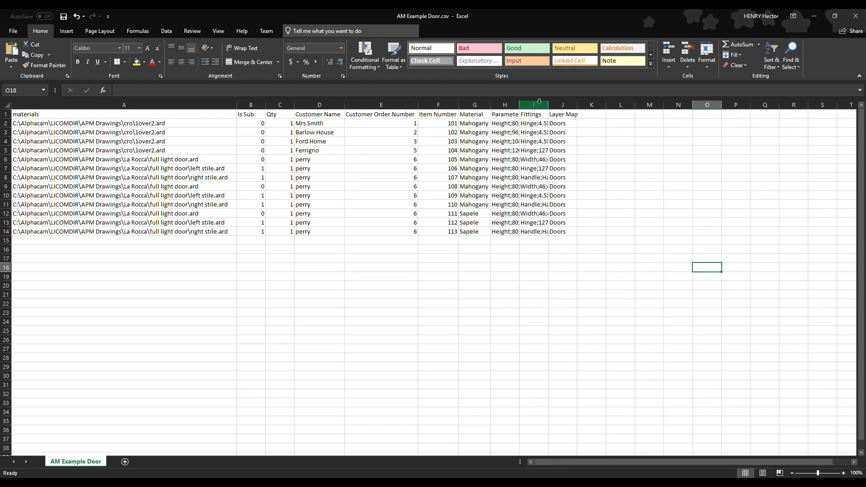
double_click(519, 105)
double_click(782, 105)
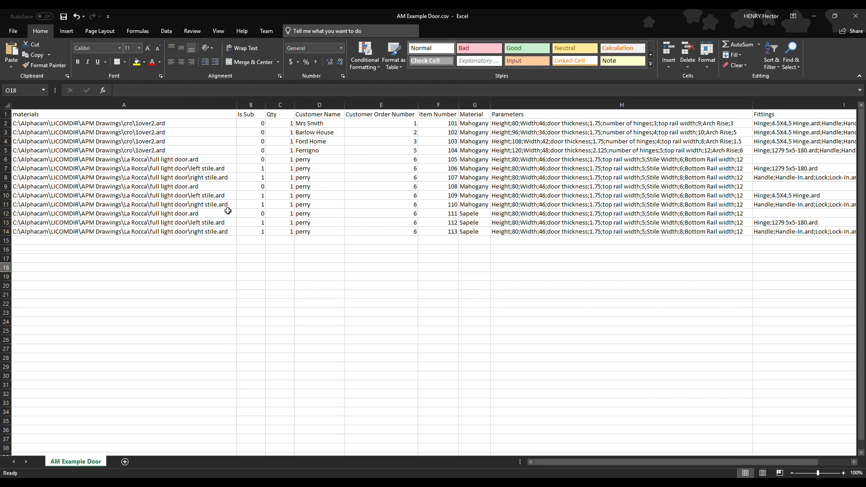
Step: Examine the first door's drawing path in the materials column, the Is Sub flags and the Customer Name column
click(168, 122)
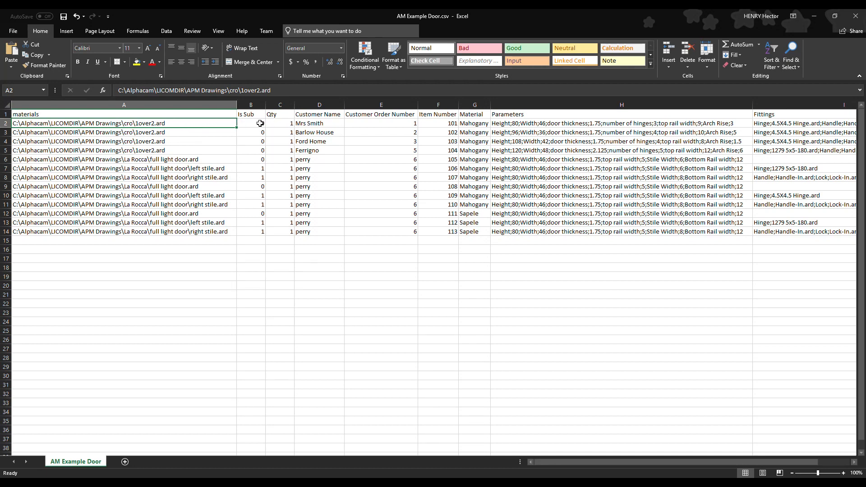
click(254, 105)
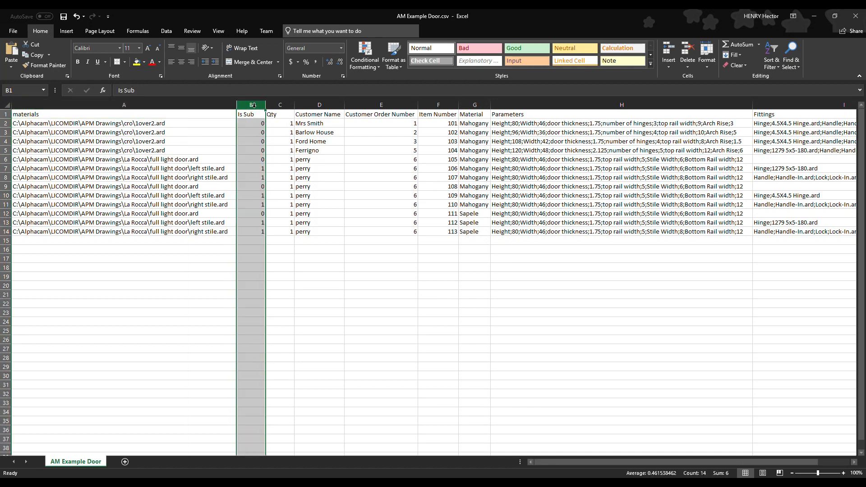
click(254, 185)
click(256, 169)
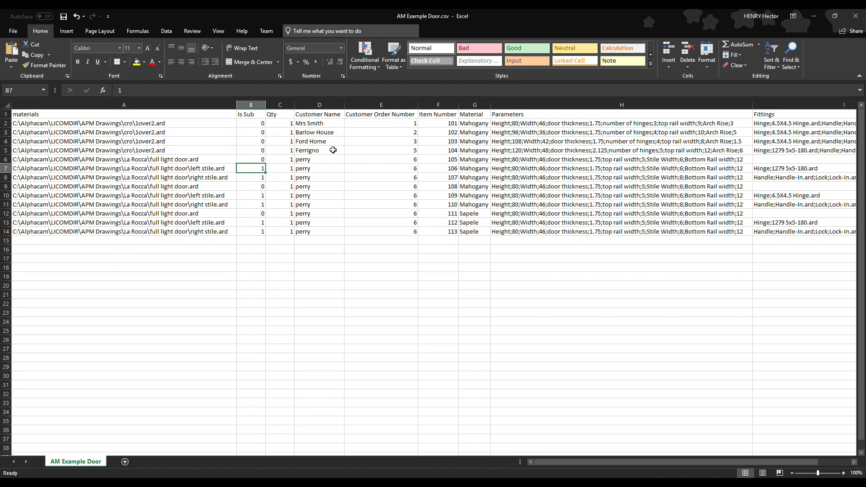
click(335, 100)
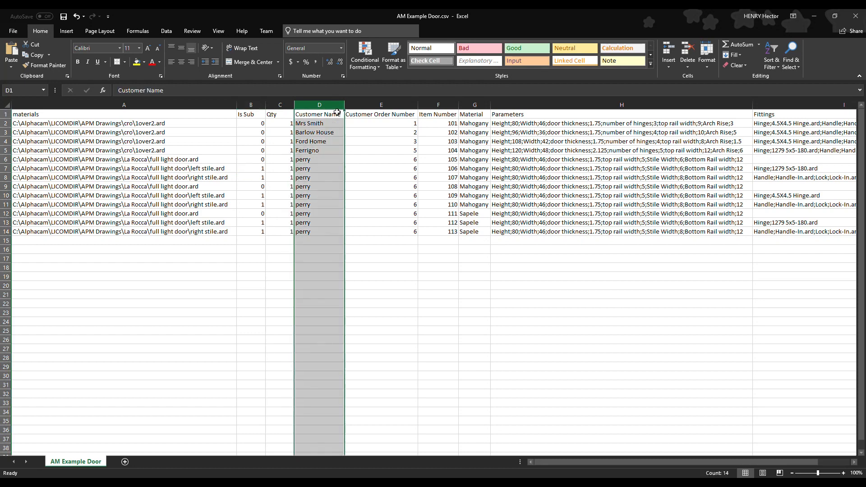
click(555, 349)
drag(558, 464, 559, 464)
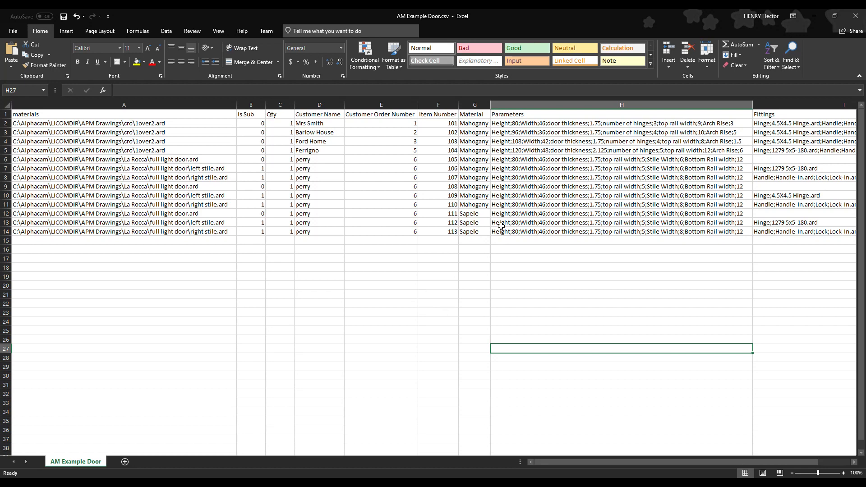
Step: Examine the Parameters and Fittings entries of item 101, highlighting the hinge file name within the fittings text
click(605, 125)
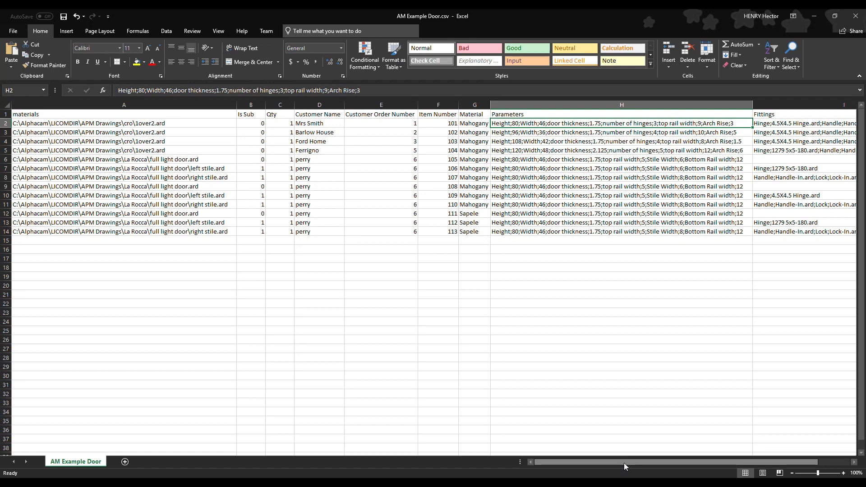
drag(624, 463, 732, 464)
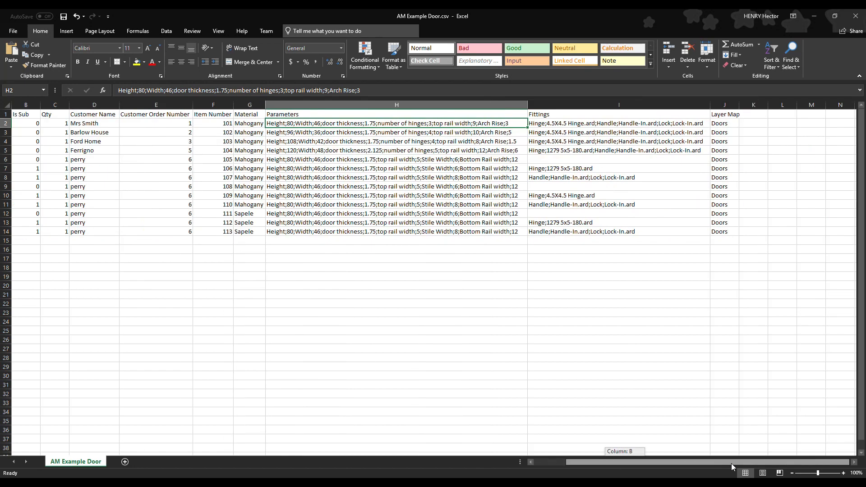
click(606, 124)
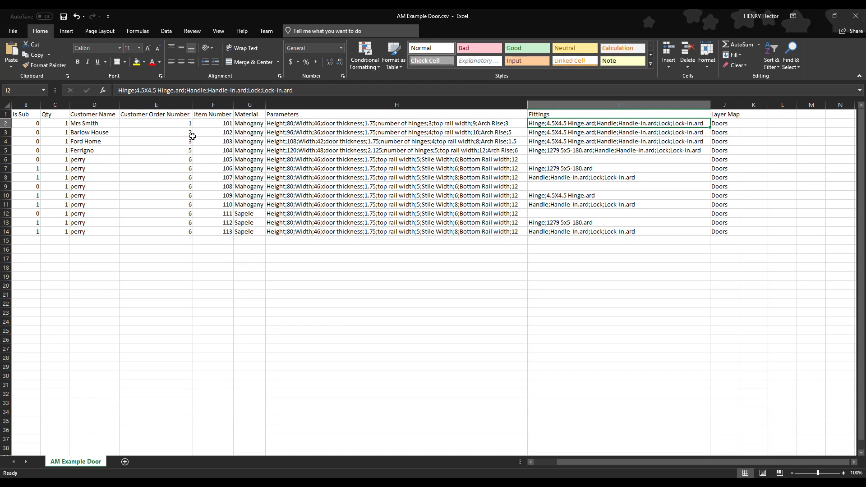
drag(136, 90, 186, 91)
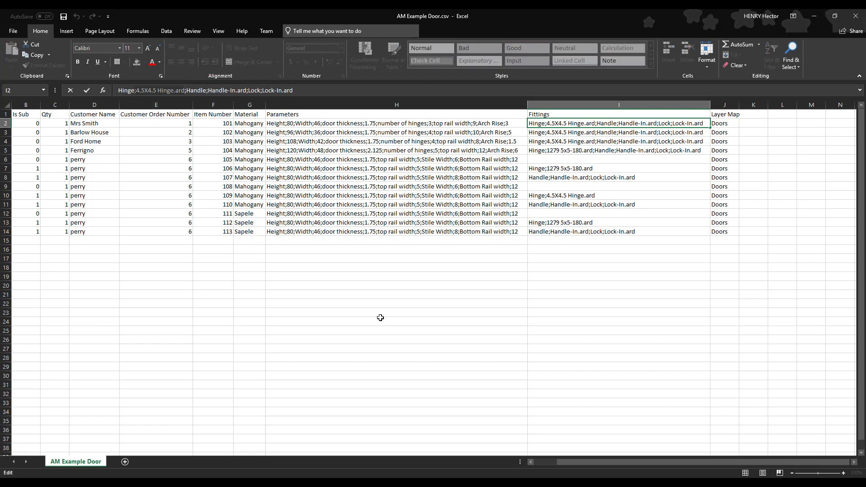
click(380, 318)
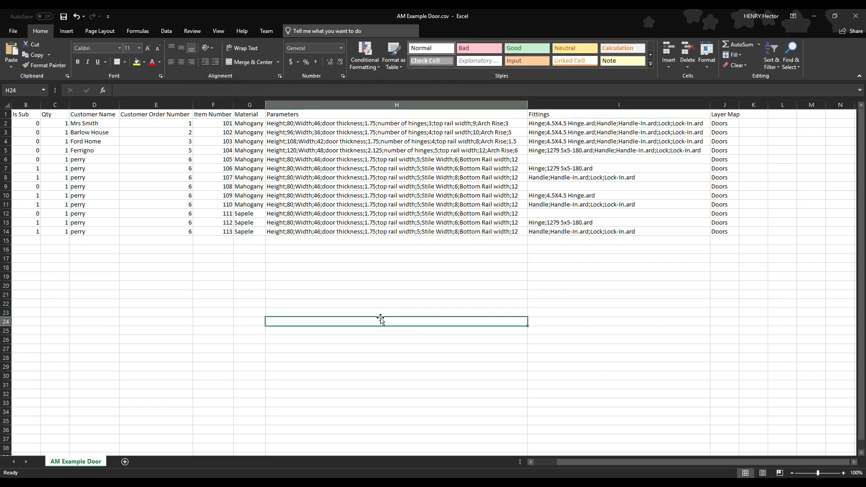
Step: Fit the Layer Map column to its contents and review its entries for all the door rows
double_click(736, 103)
drag(732, 123, 732, 232)
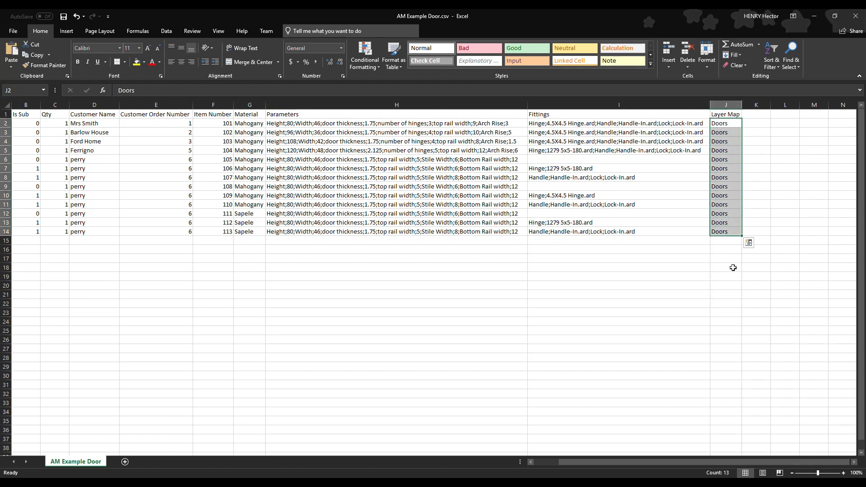
click(731, 271)
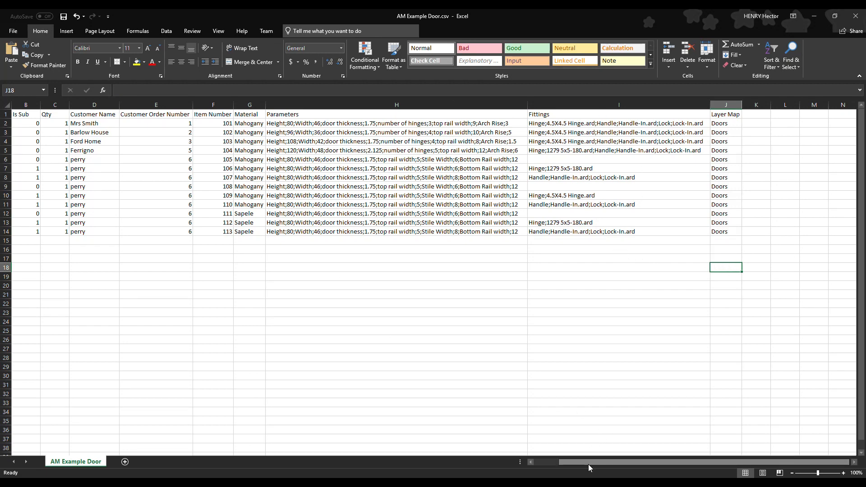
drag(586, 464, 549, 464)
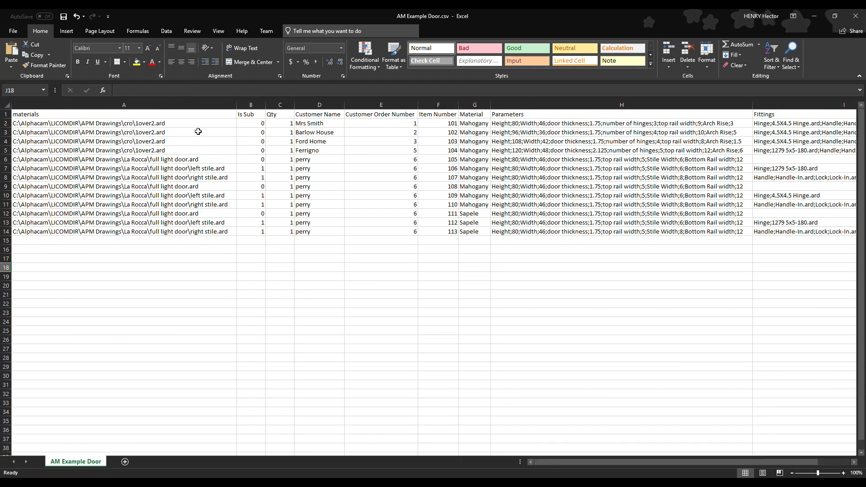
Step: Compare the first 1over2.ard row with the first full light door.ard row and its left and right stile rows, including their Is Sub values
click(8, 123)
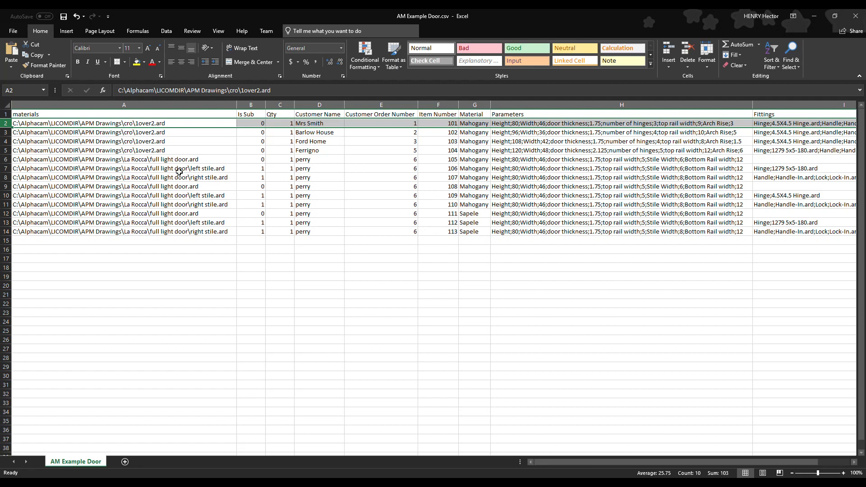
click(101, 159)
click(7, 160)
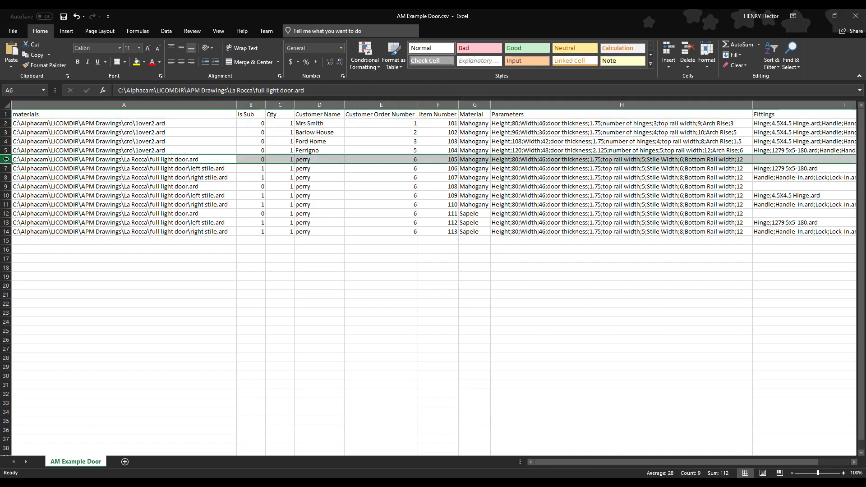
click(223, 170)
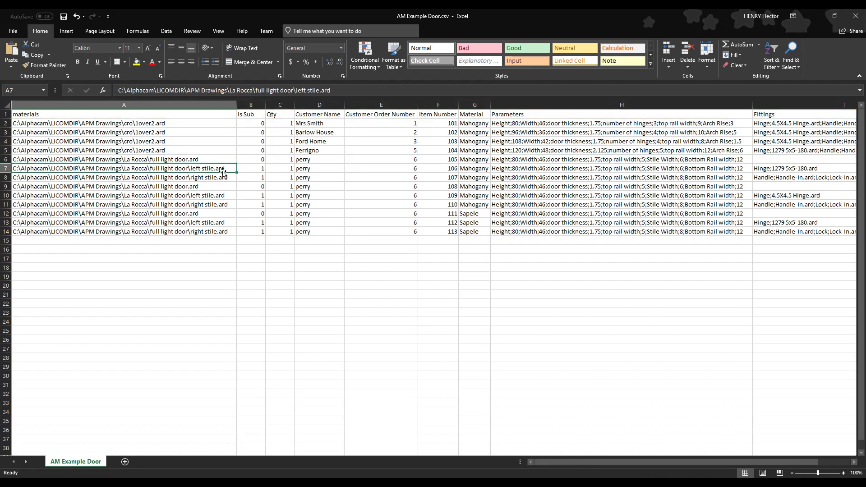
click(221, 179)
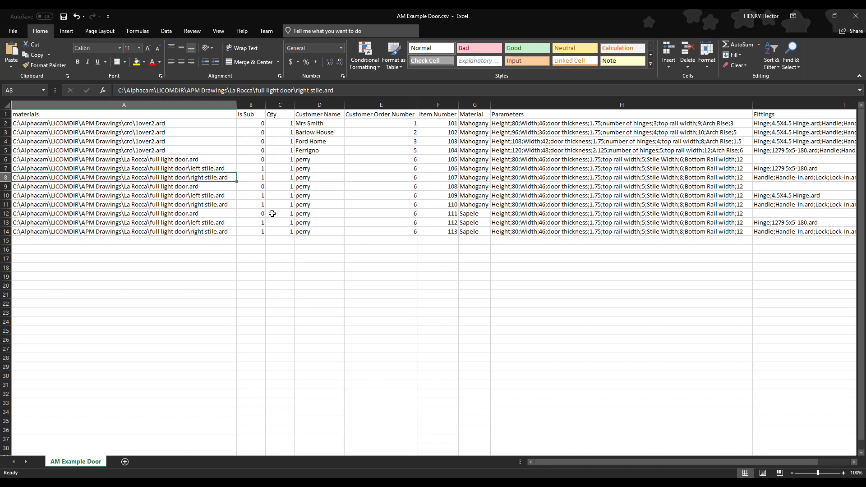
drag(257, 171, 258, 175)
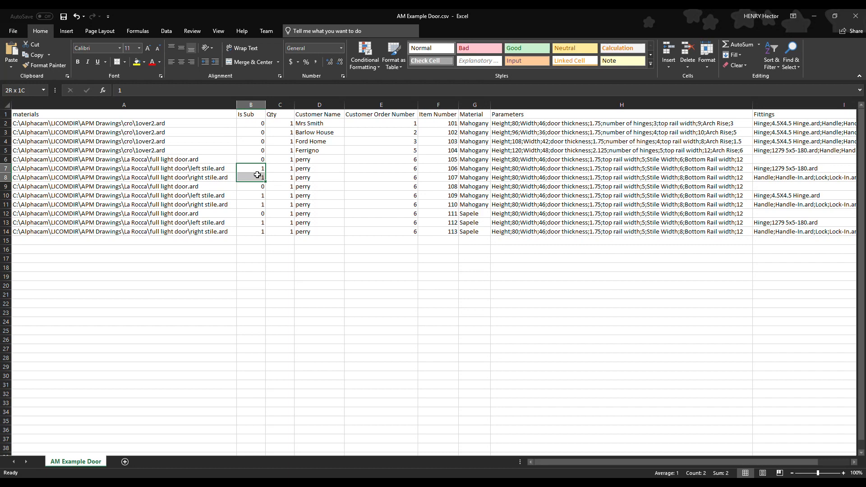
click(261, 267)
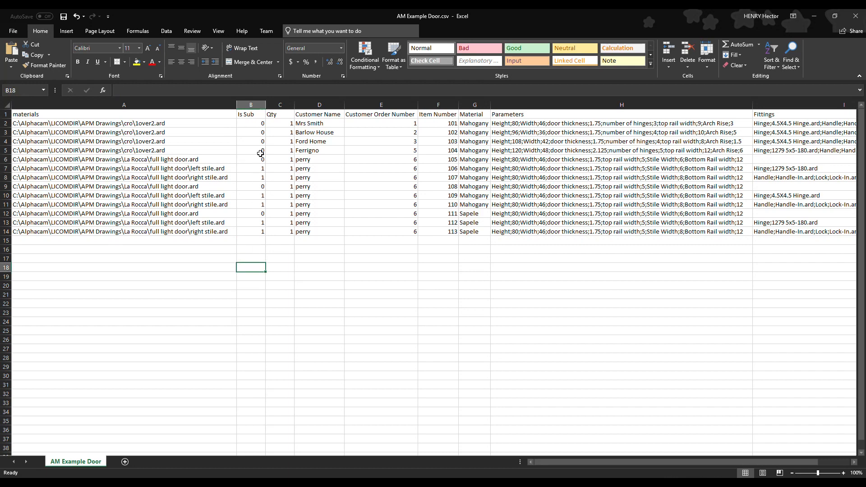